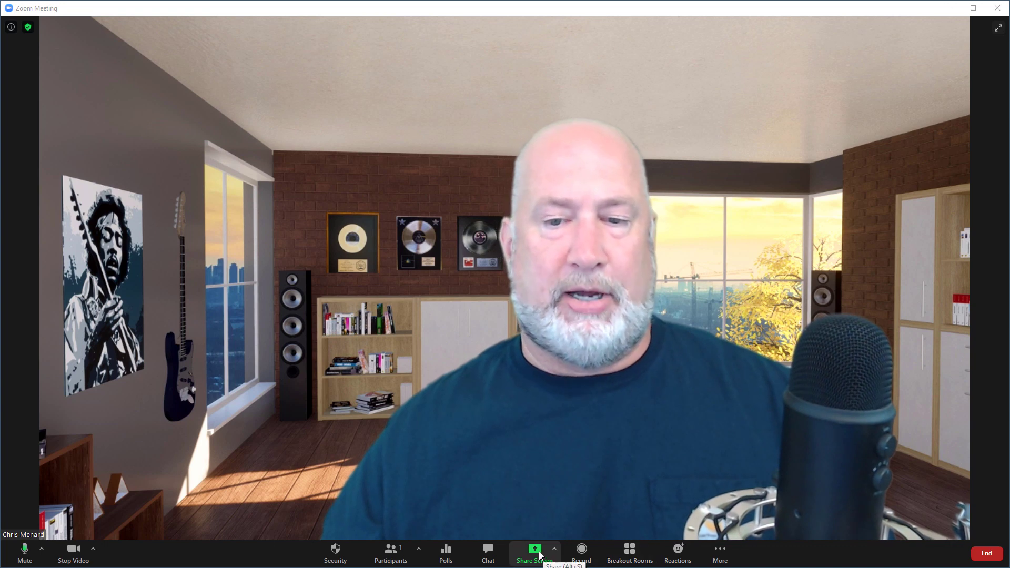
Share "Use 3D animations in PPT.pptx" from the Desktop using the PowerPoint as Virtual Background option
left_click(534, 553)
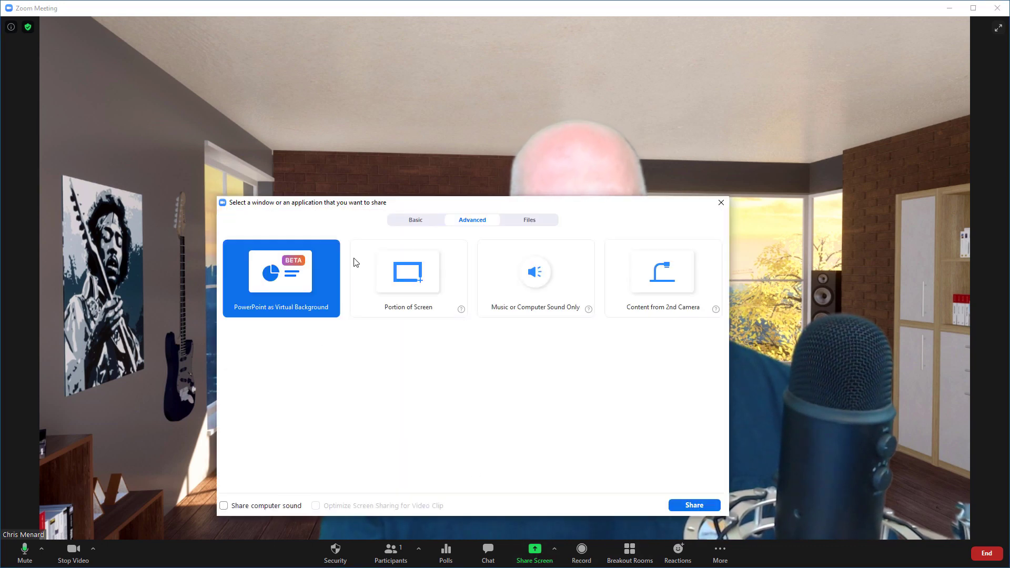
left_click(415, 221)
left_click_drag(469, 210, 964, 164)
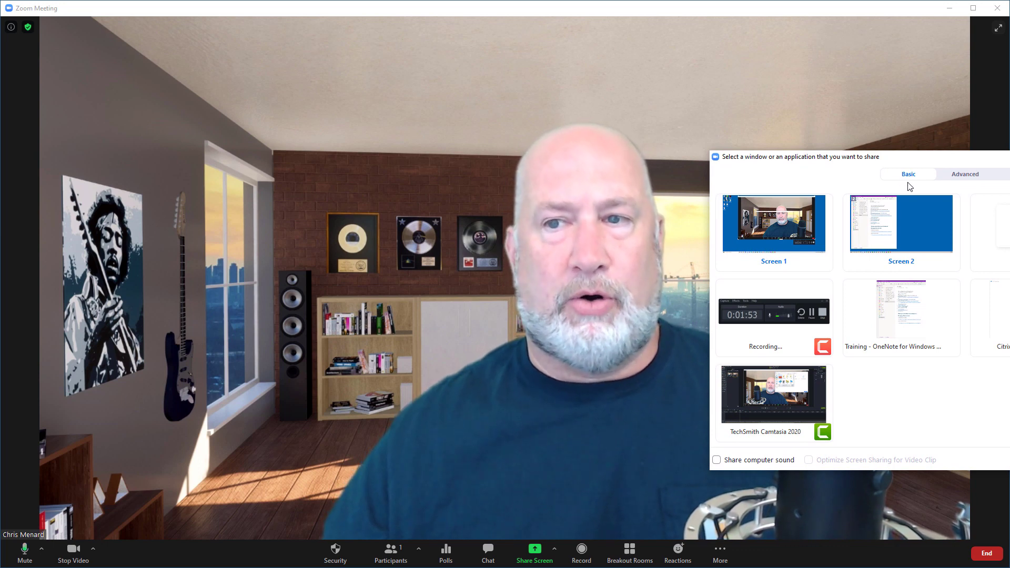
left_click(965, 176)
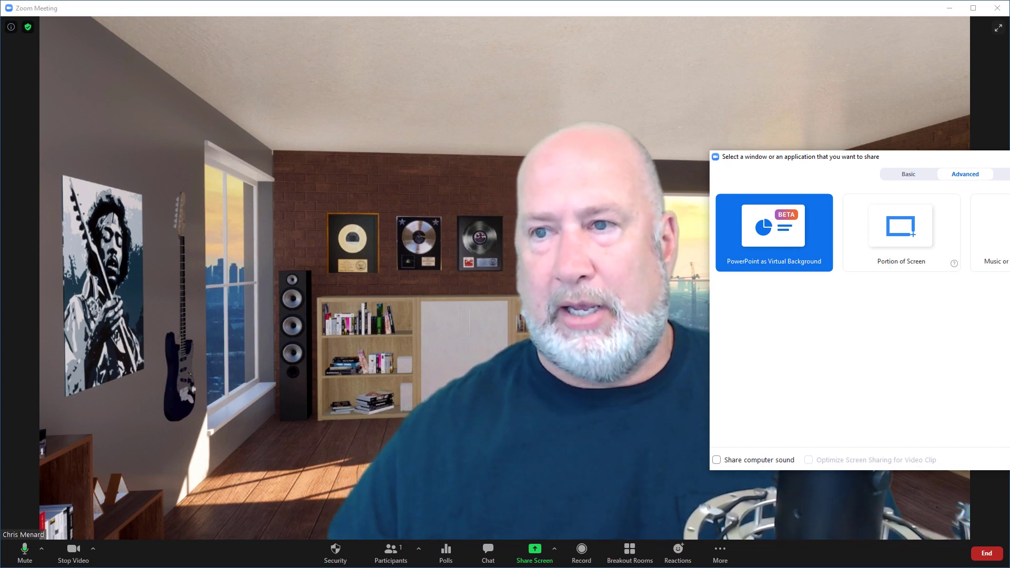
left_click_drag(920, 156, 732, 60)
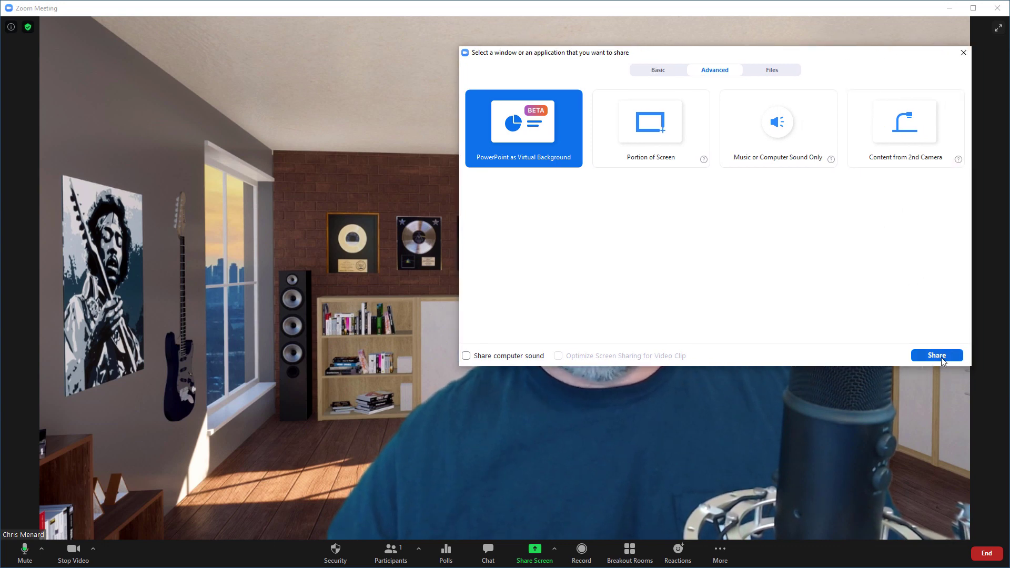
left_click(939, 356)
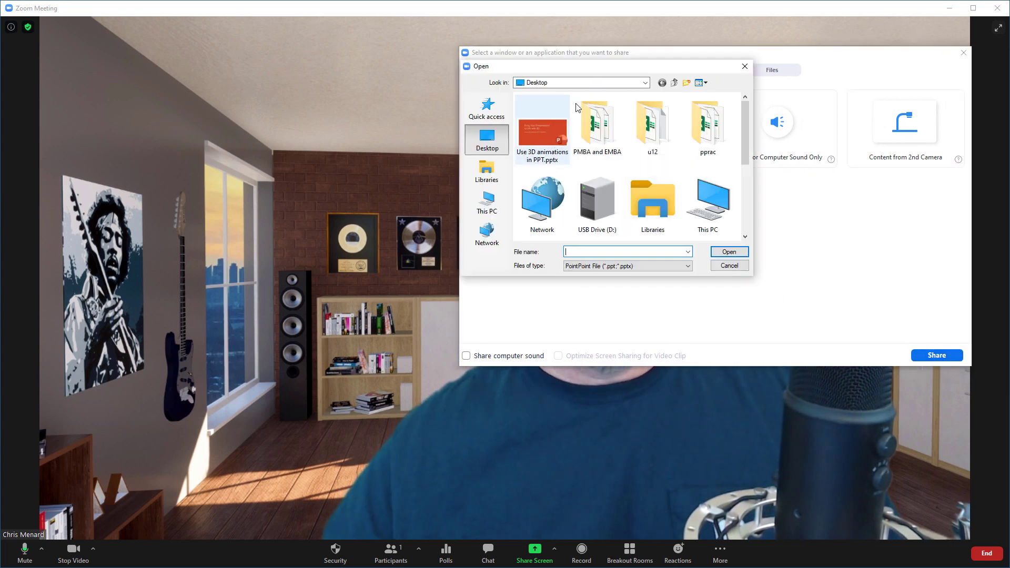
left_click(555, 135)
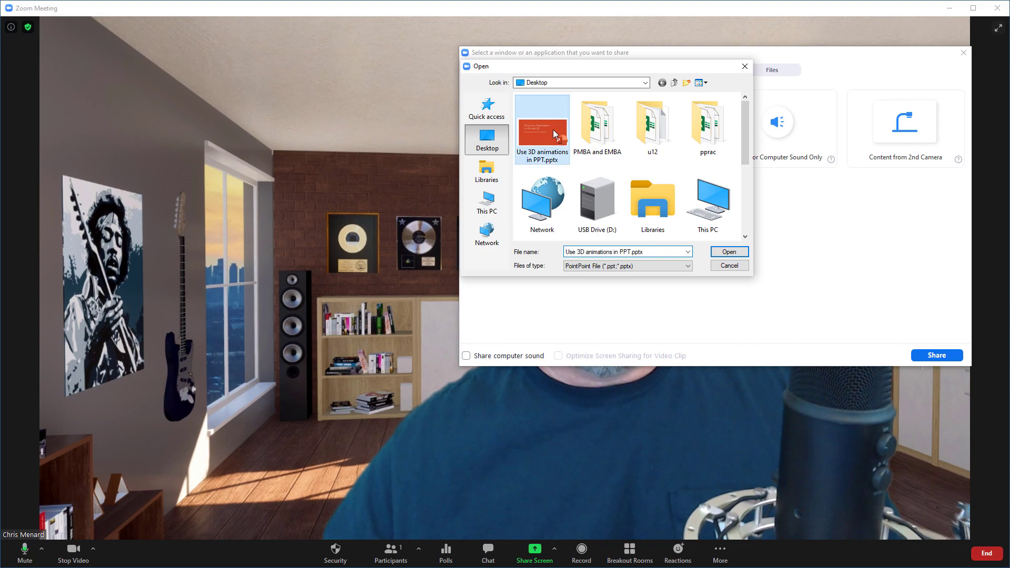
left_click(729, 252)
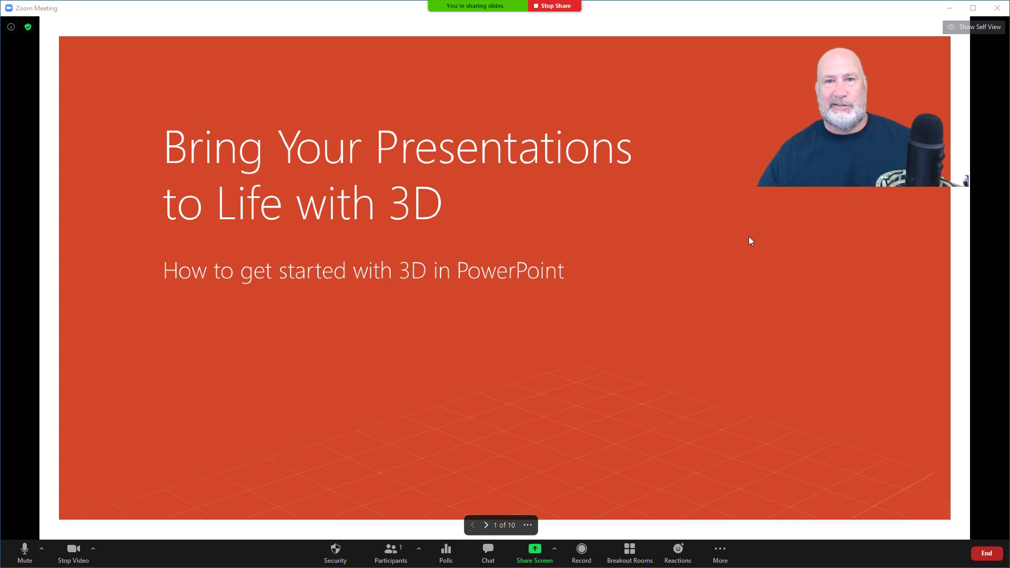
Move the presenter video to the slide's lower-right corner, try a smaller size, and enlarge it to cover over half the slide's width
left_click_drag(842, 154, 852, 510)
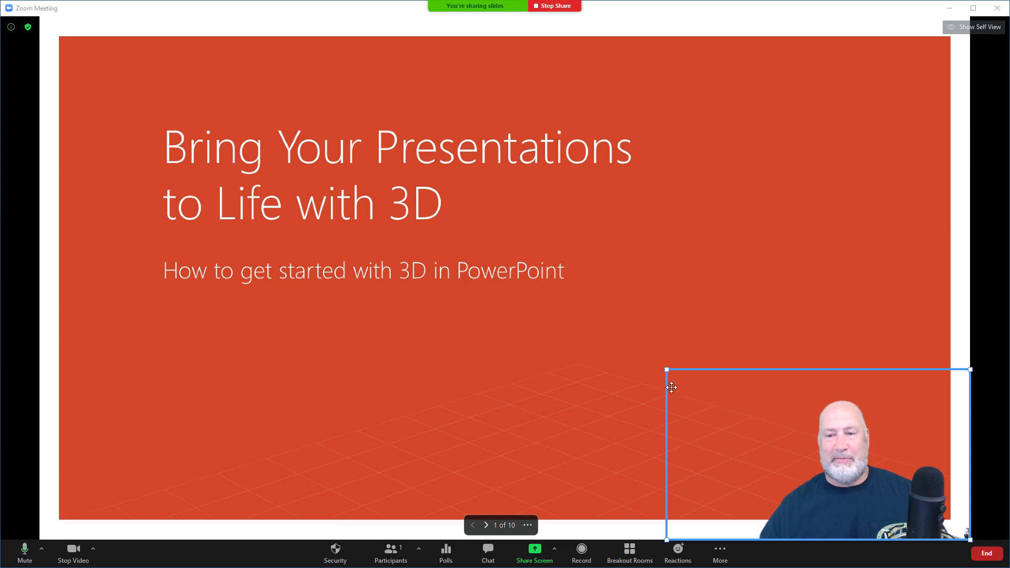
left_click_drag(668, 372, 752, 416)
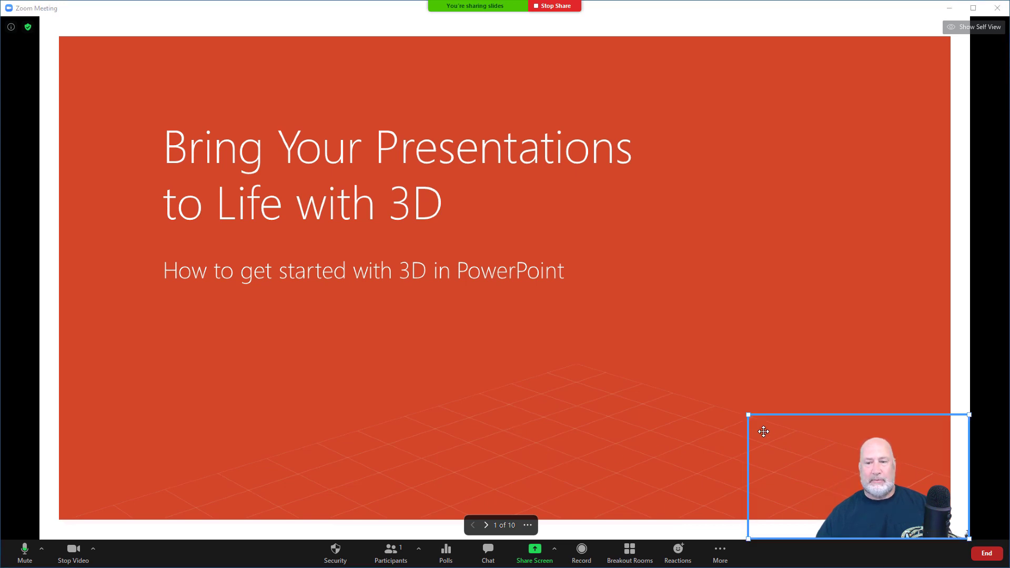
left_click_drag(748, 415, 603, 215)
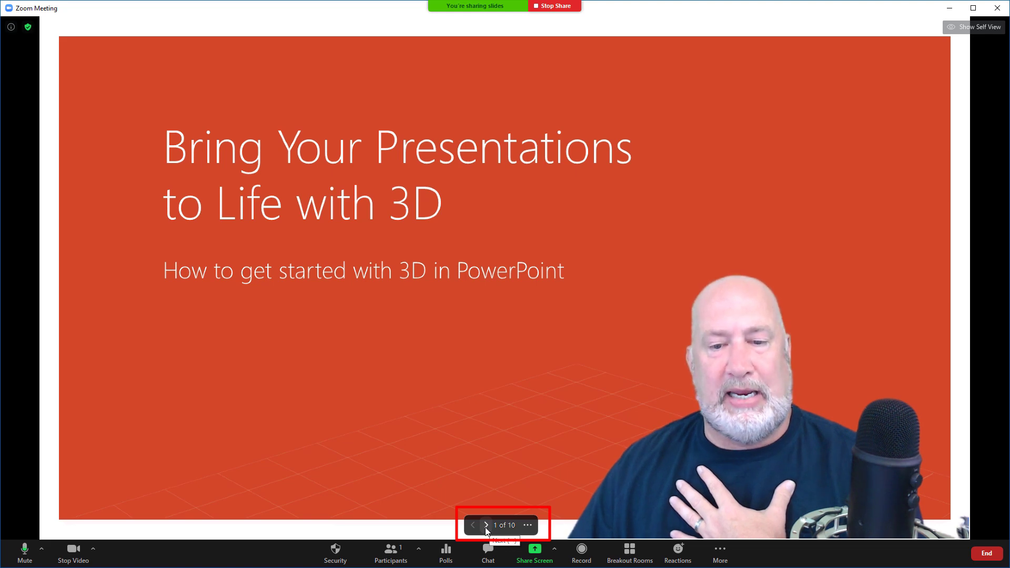
Advance the shared slides from slide 1 to slide 4 and go back to slide 2
left_click(486, 525)
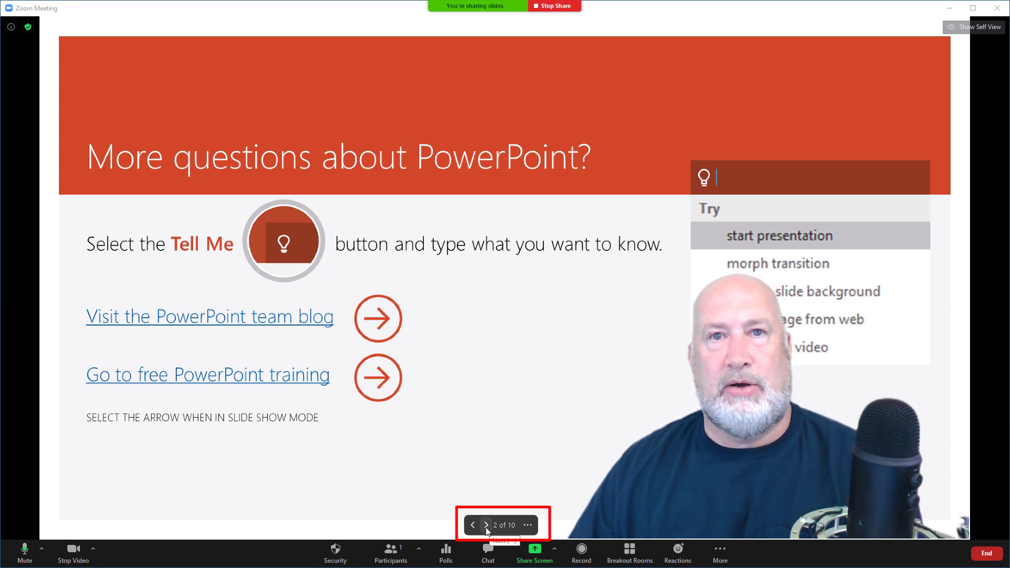
left_click(486, 525)
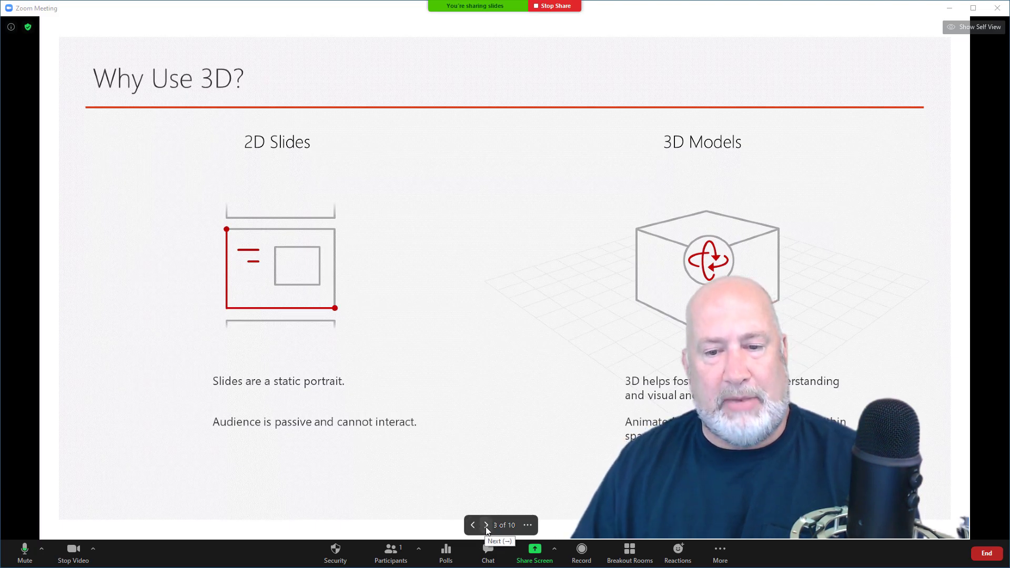
left_click(486, 525)
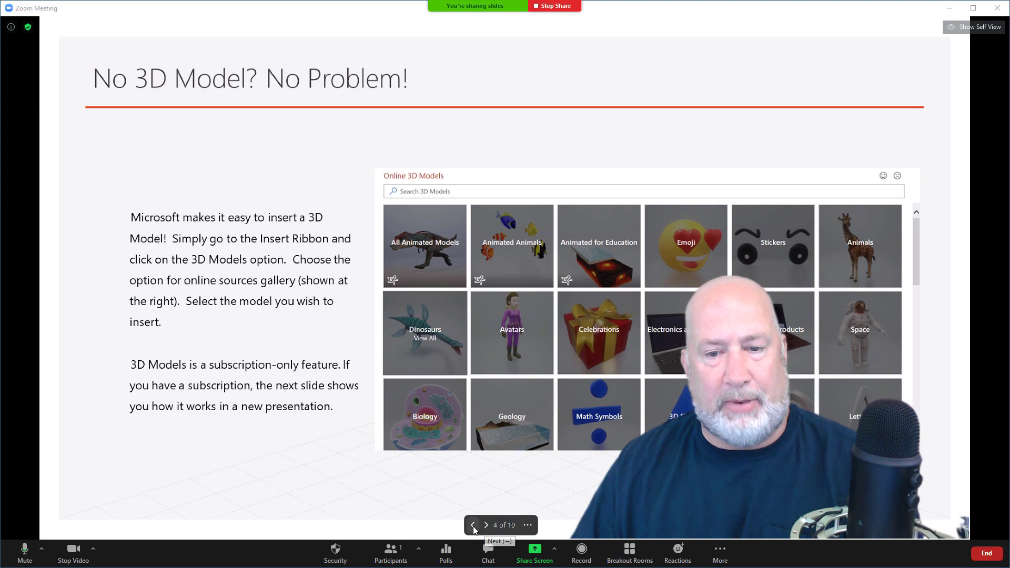
left_click(471, 525)
left_click(471, 525)
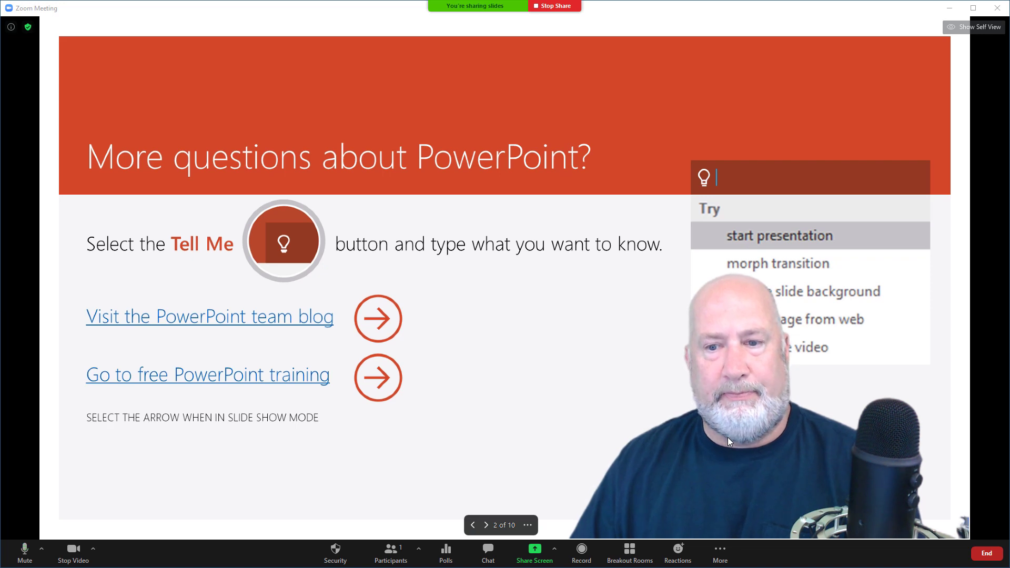
Shrink the presenter video with Resize My Video and place it beneath the Tell Me line, beside the arrow graphics on slide 2
left_click(529, 528)
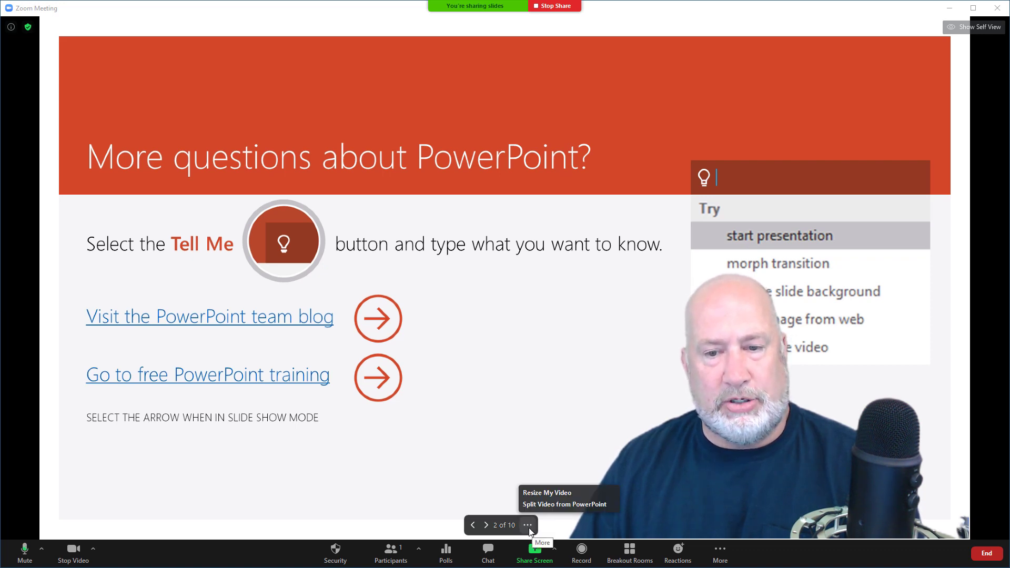
left_click(550, 496)
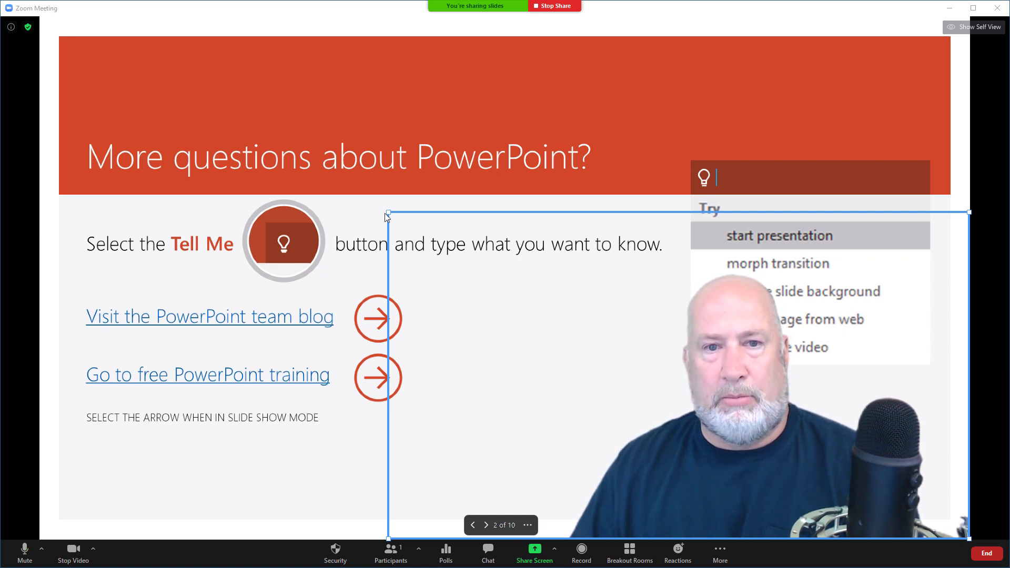
left_click_drag(387, 213, 556, 383)
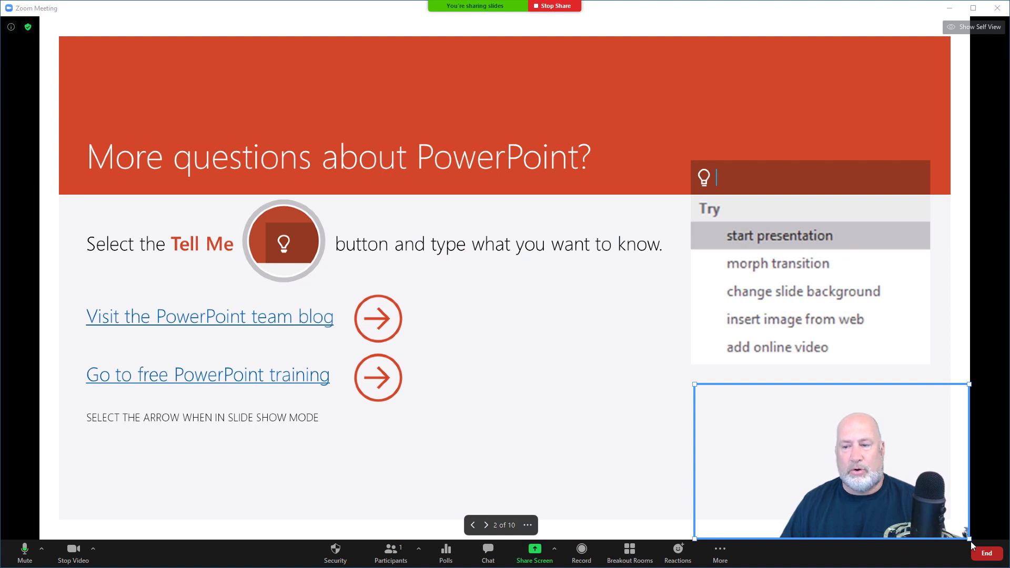
left_click_drag(969, 538, 938, 513)
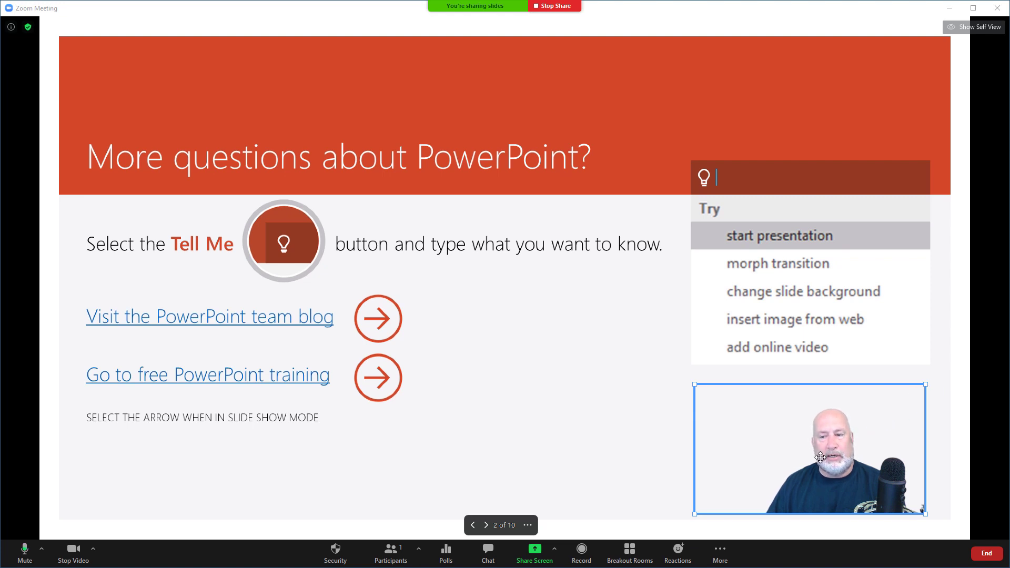
left_click_drag(820, 457, 541, 329)
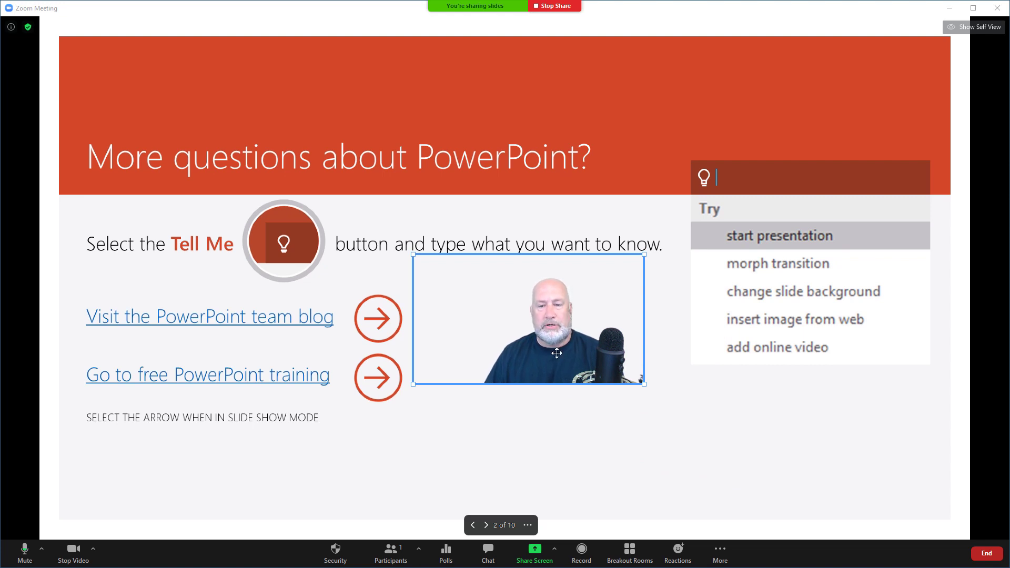
left_click(551, 461)
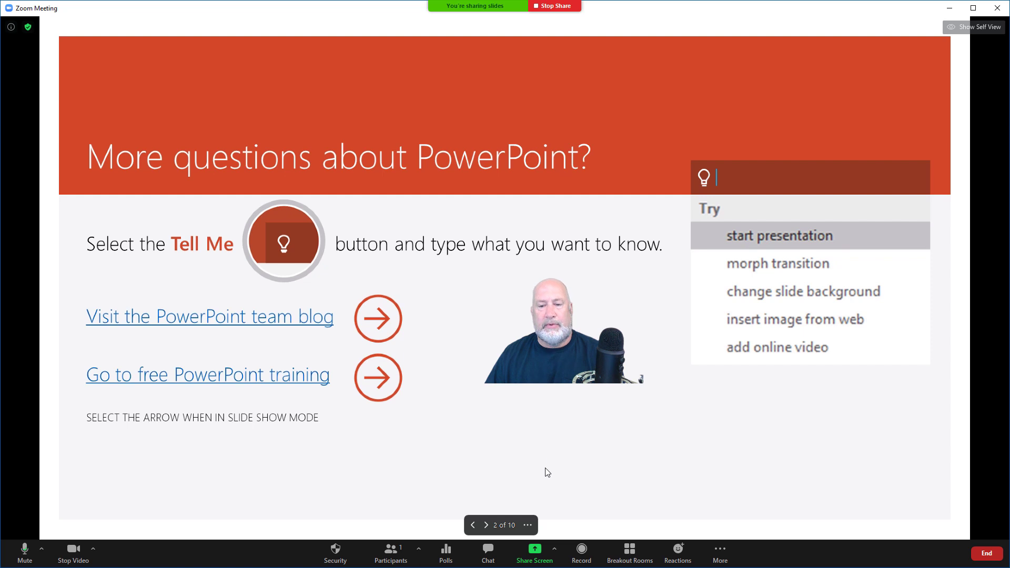
Reactivate Resize My Video and nudge the presenter video slightly down and toward the arrow graphics
left_click(530, 526)
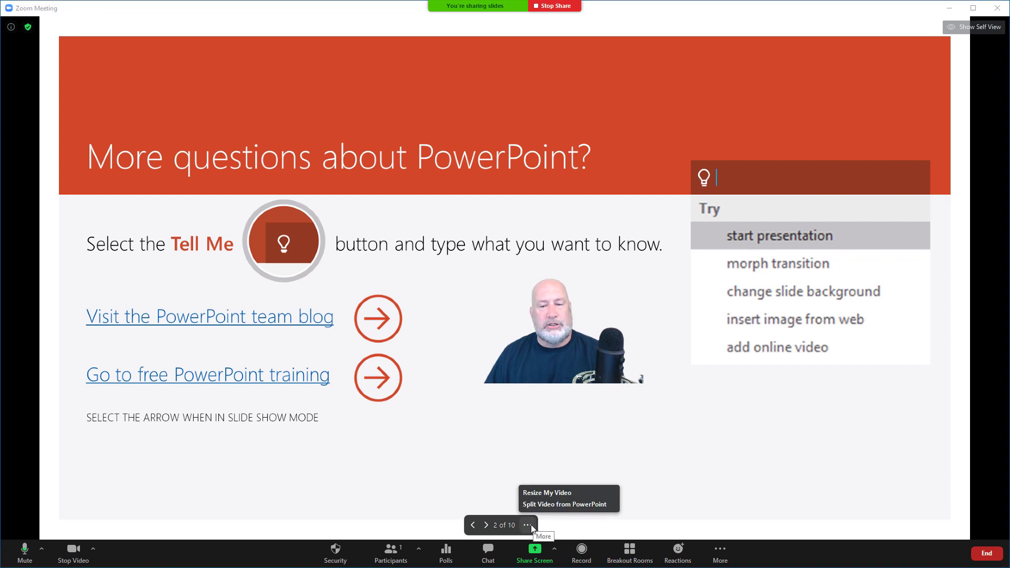
left_click(550, 493)
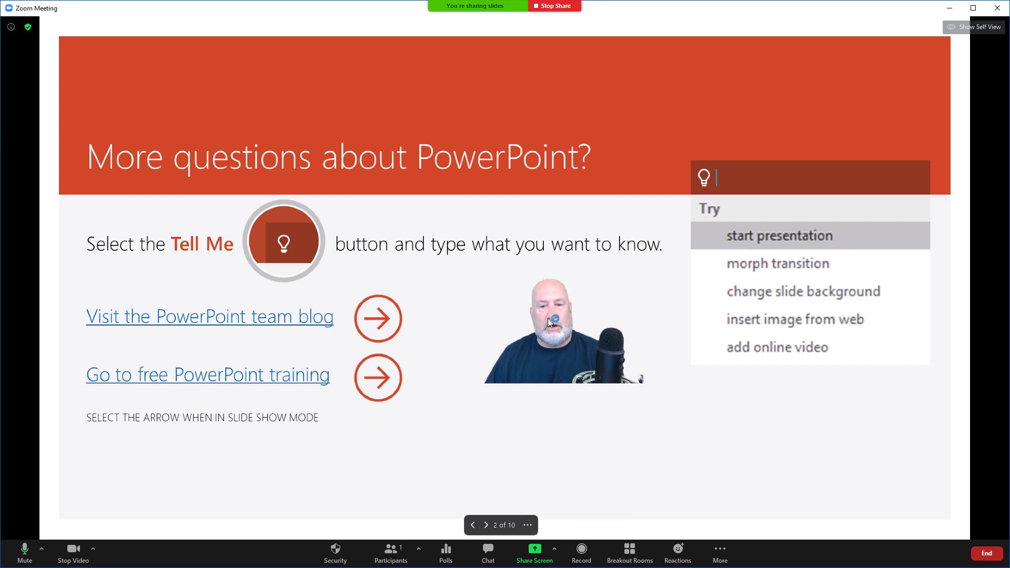
left_click(531, 326)
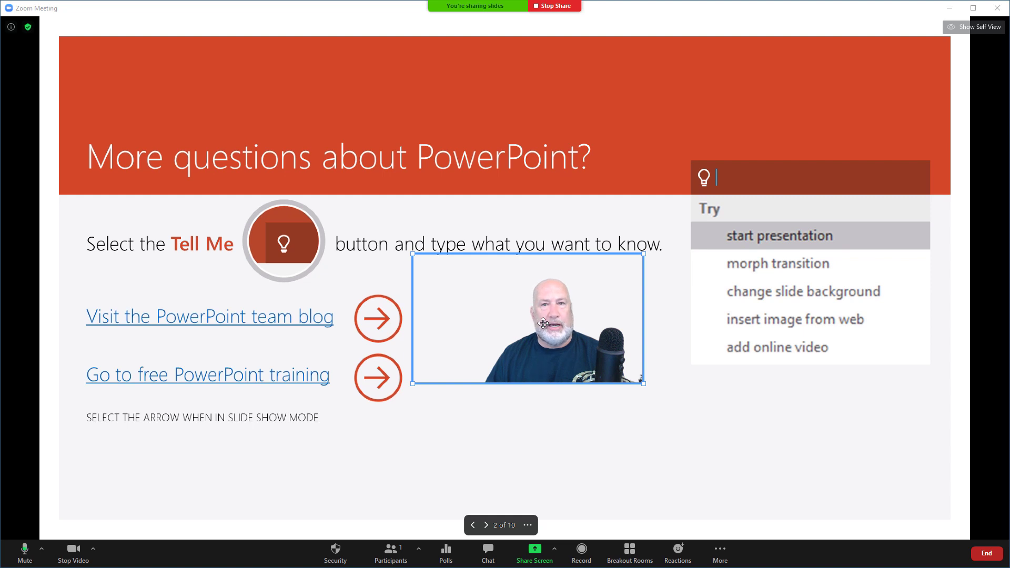
mouse_move(539, 320)
left_mouse_down()
mouse_move(686, 207)
mouse_move(853, 101)
mouse_move(864, 104)
mouse_move(867, 482)
mouse_move(532, 335)
left_mouse_up()
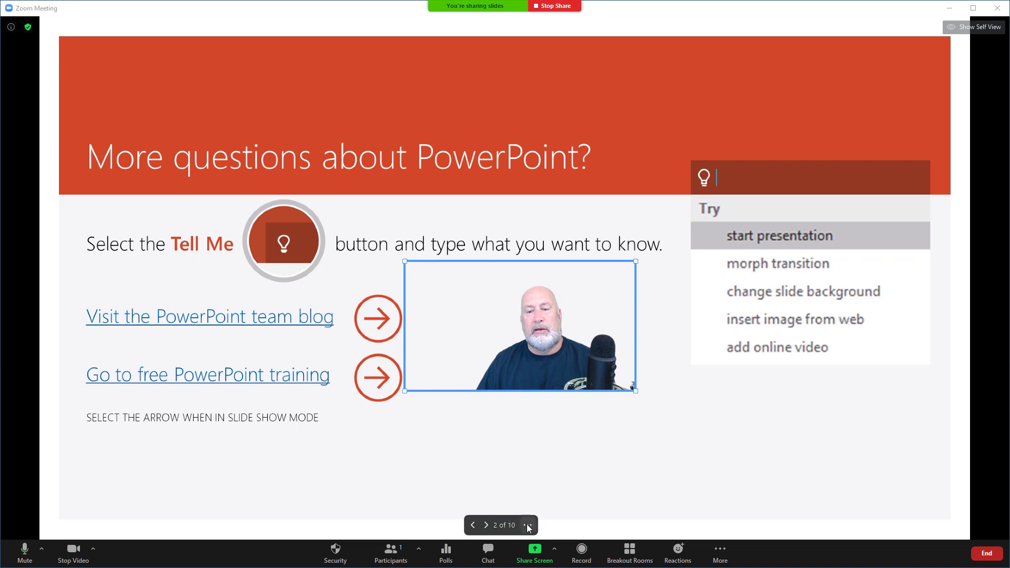
Advance to slide 4 and move the presenter video off the 3D models gallery to the slide's upper-right corner
left_click(486, 525)
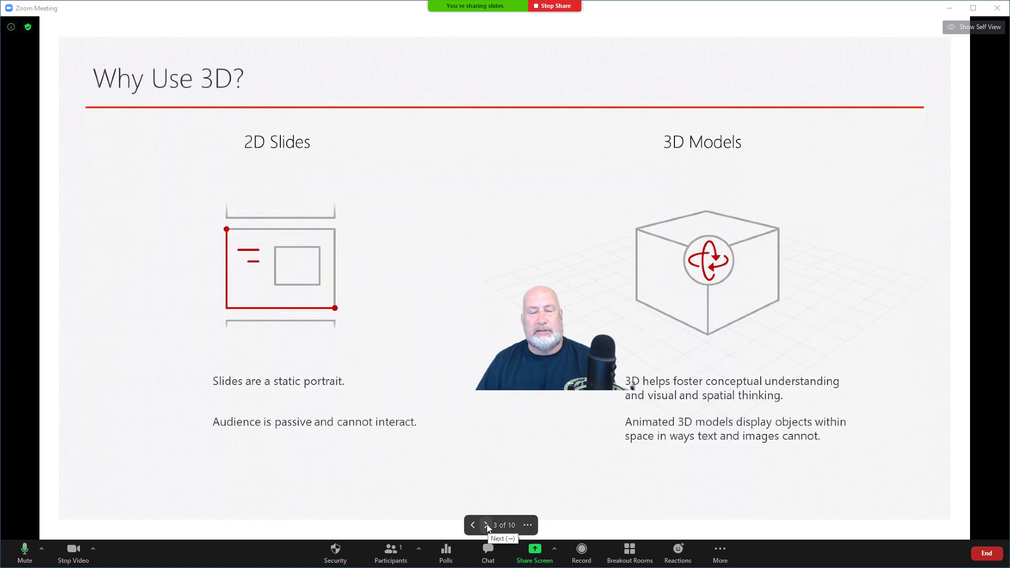
left_click(486, 524)
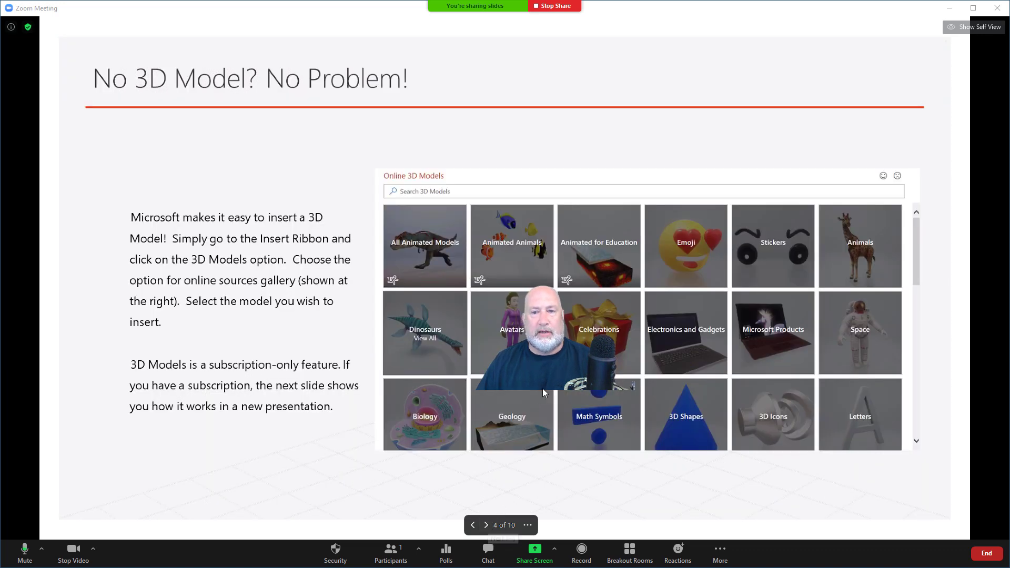
left_click(537, 349)
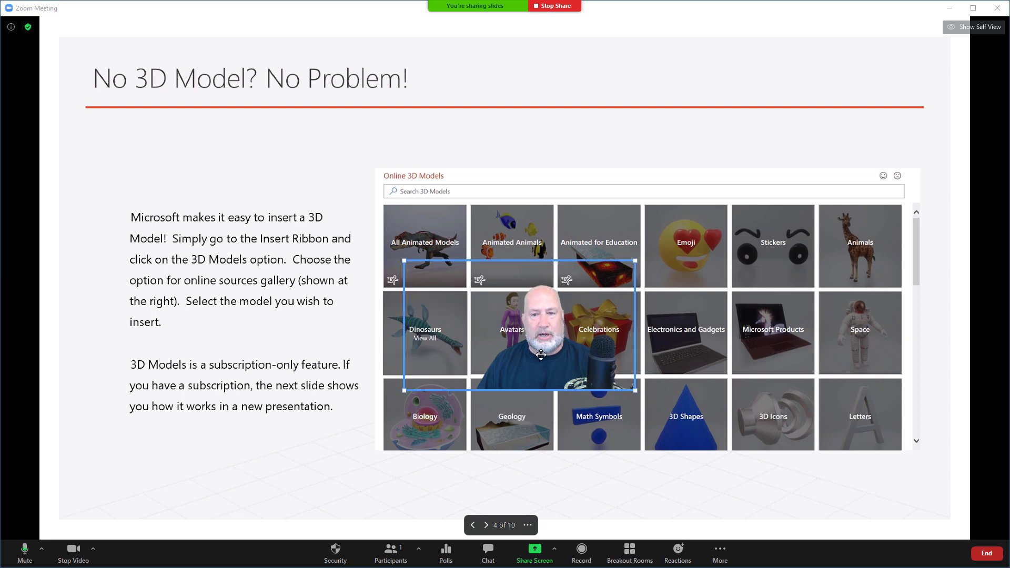
left_click_drag(537, 350, 876, 106)
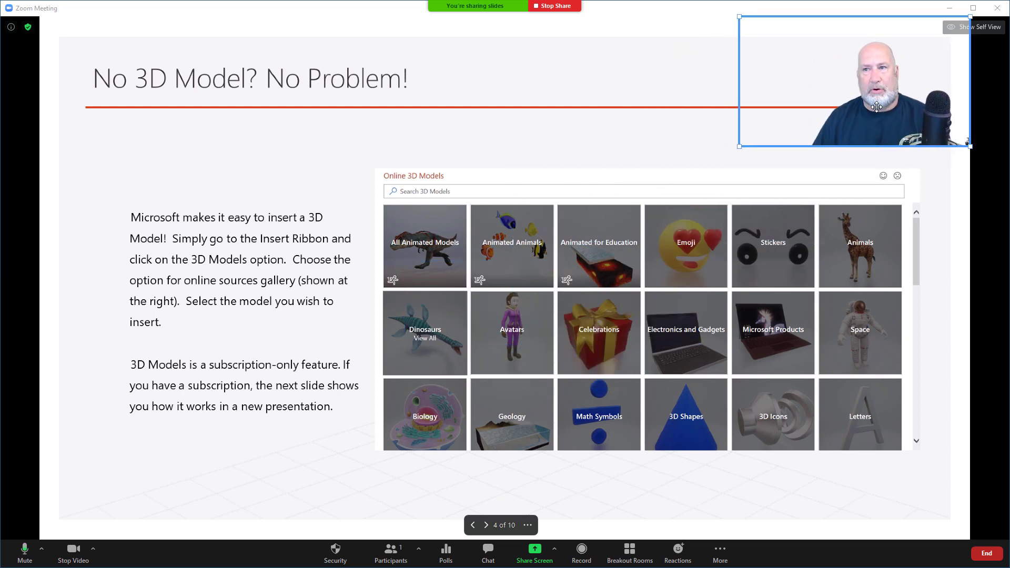
Try a larger presenter video on slide 4, then shrink it and move it to the slide's lower-right corner
left_click_drag(745, 152, 643, 205)
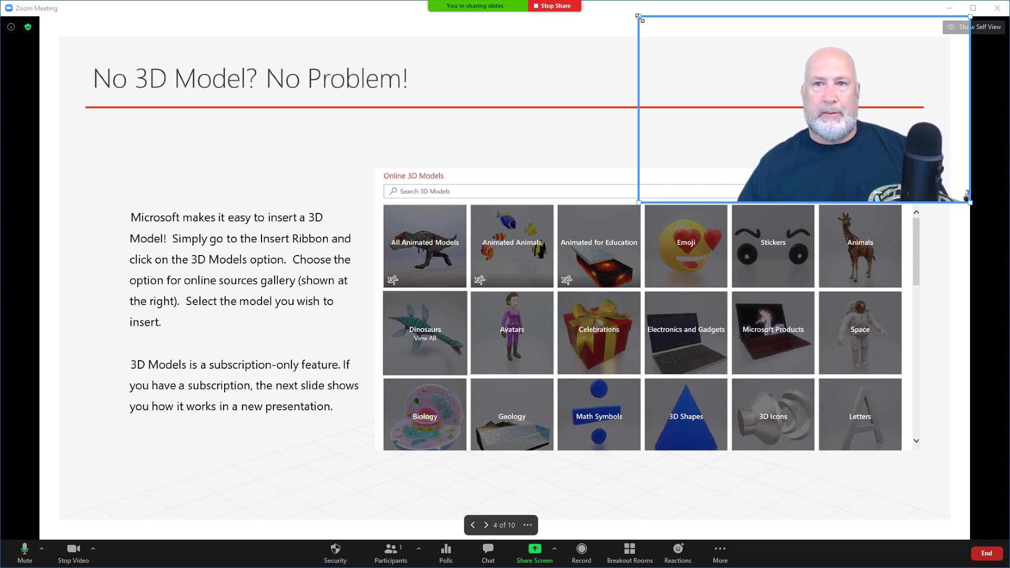
left_click_drag(639, 18, 643, 22)
left_click_drag(849, 139, 857, 478)
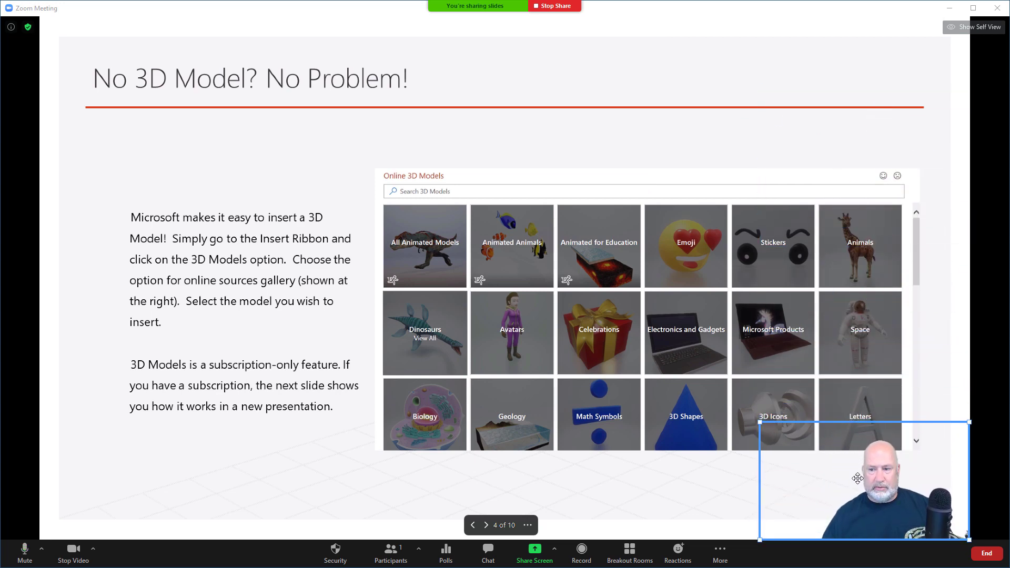
Show the self view thumbnail above the shared slides, hide it, and show it again
left_click(979, 28)
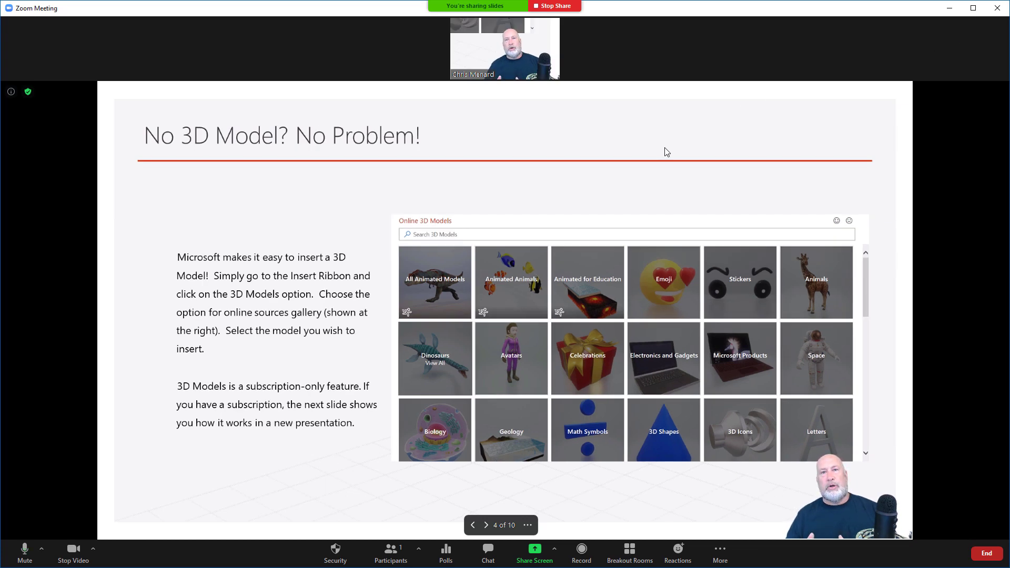
mouse_move(516, 54)
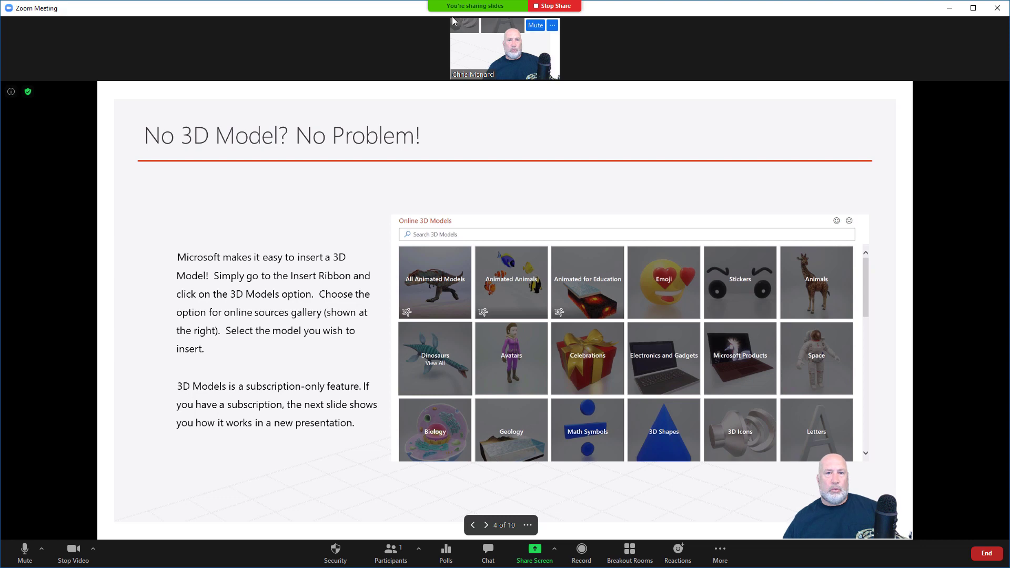
right_click(513, 50)
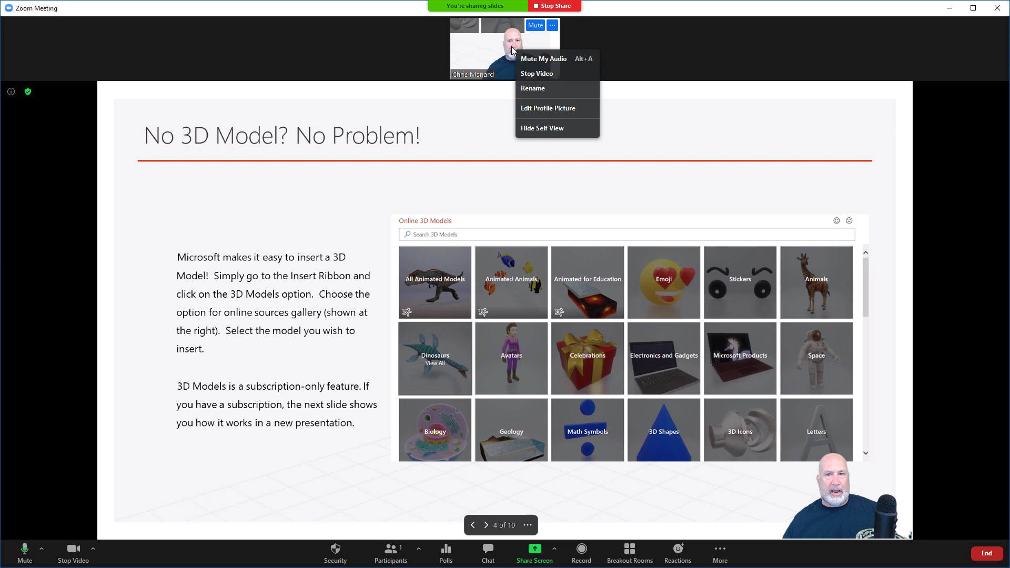
left_click(544, 128)
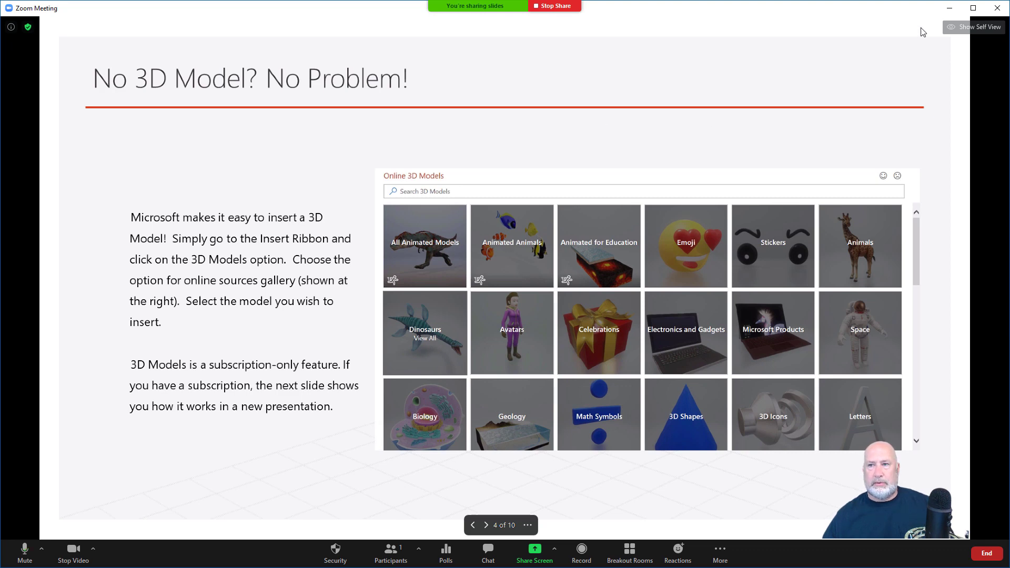
left_click(973, 27)
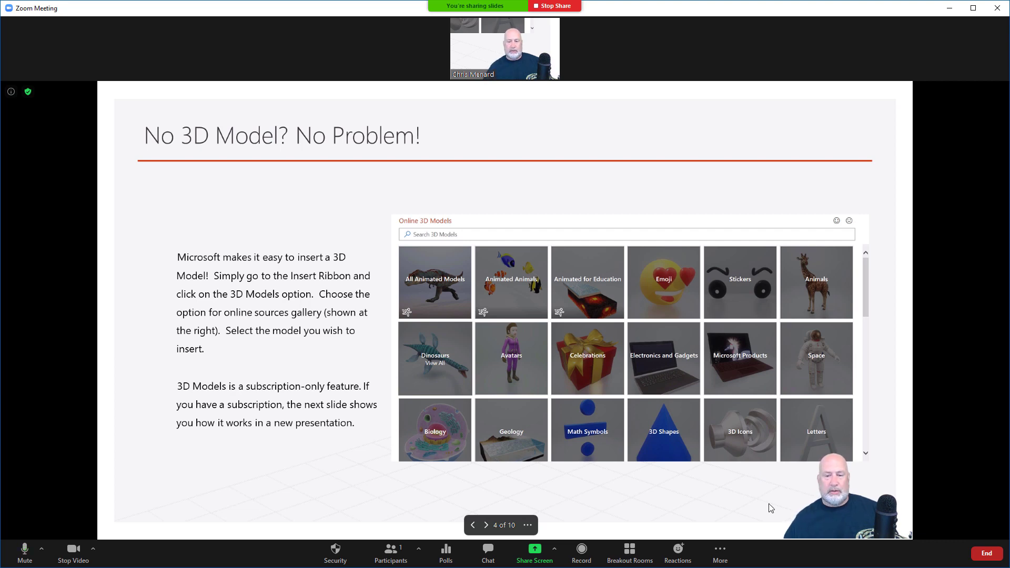
Split the presenter video from the PowerPoint slides, then merge the video and PowerPoint again
left_click(528, 524)
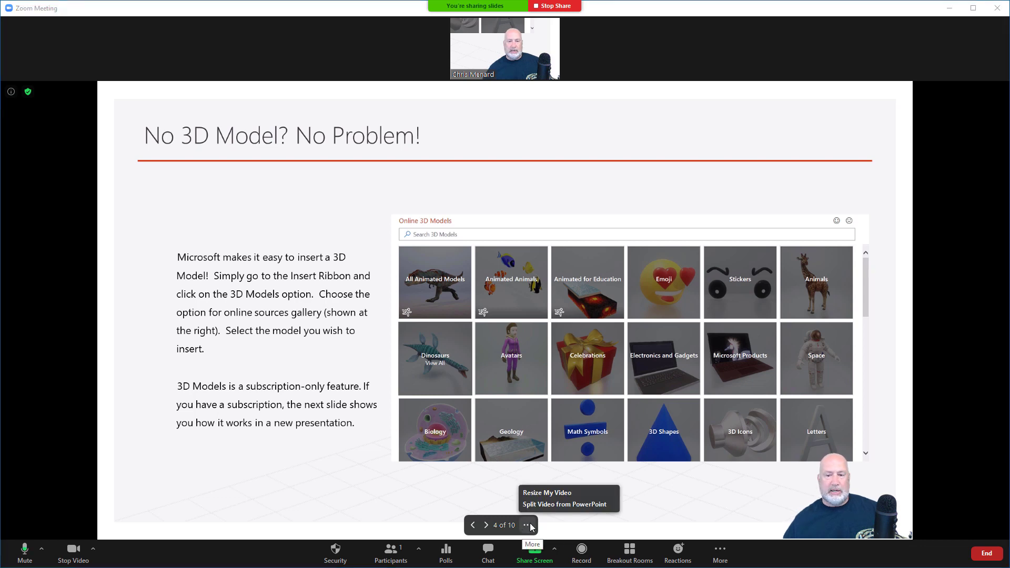
left_click(565, 504)
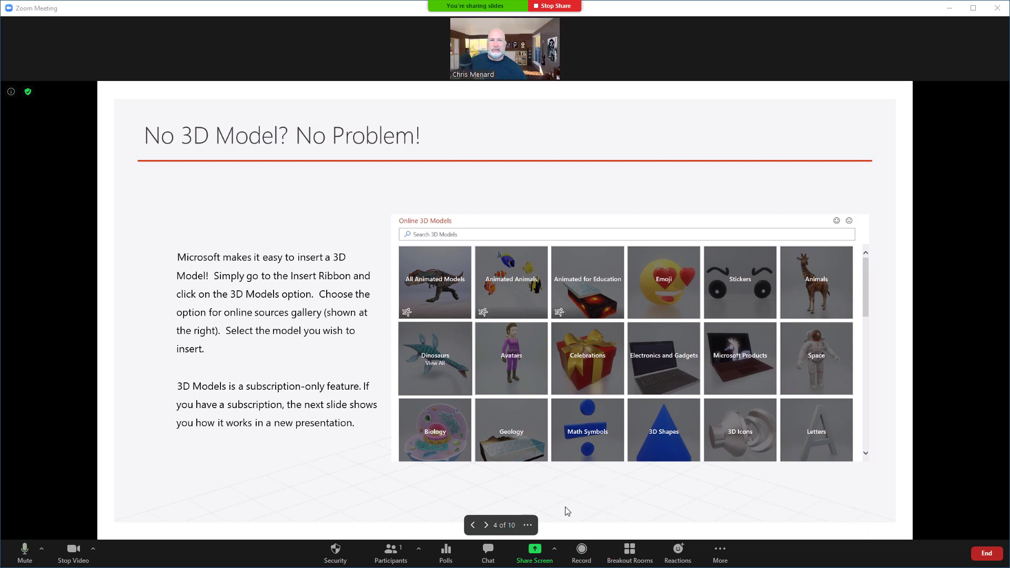
mouse_move(524, 62)
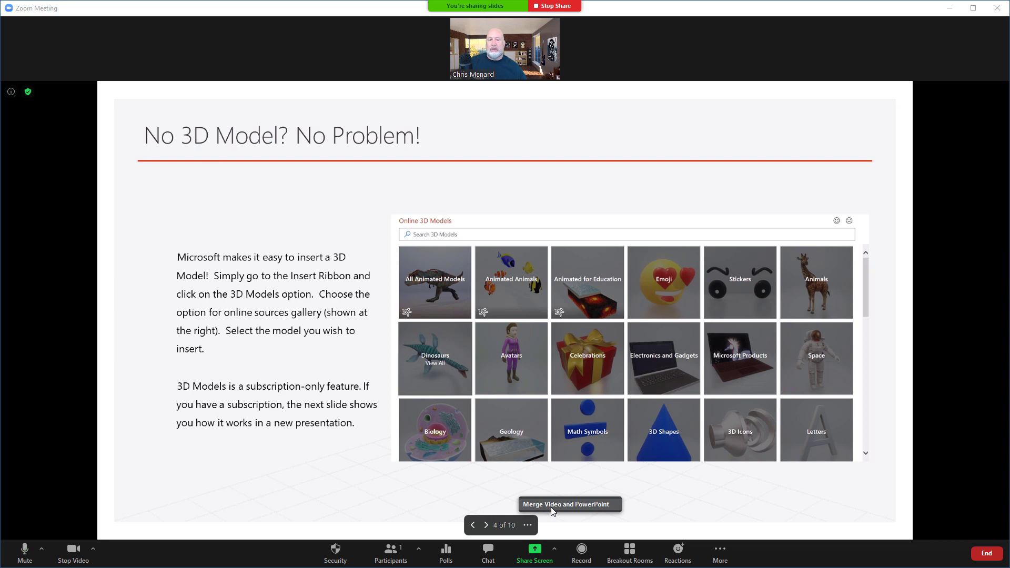
left_click(553, 511)
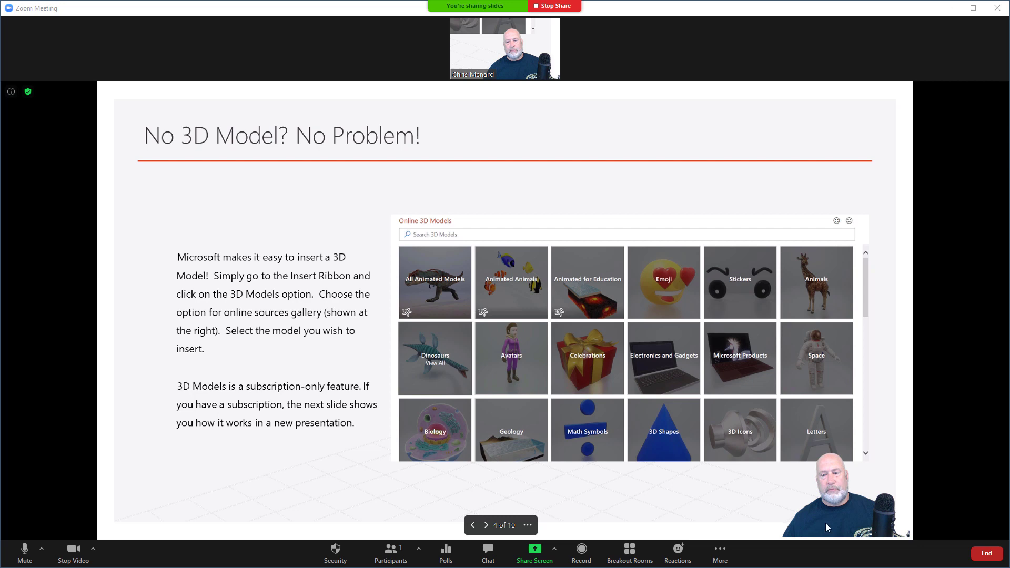
Move the presenter video to the slide's lower-left corner and check the options for recording the meeting
left_click_drag(825, 523, 208, 522)
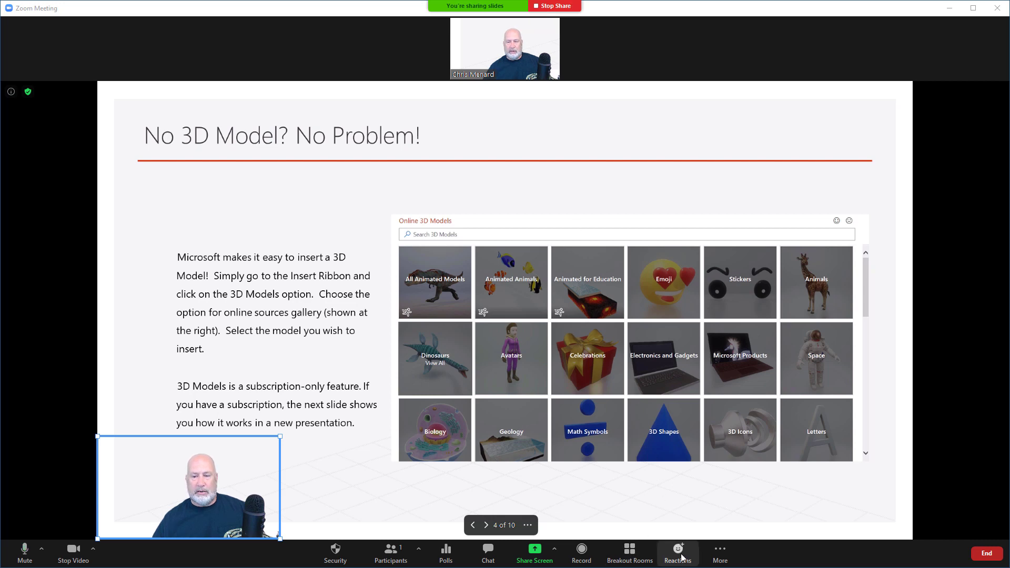
left_click(583, 552)
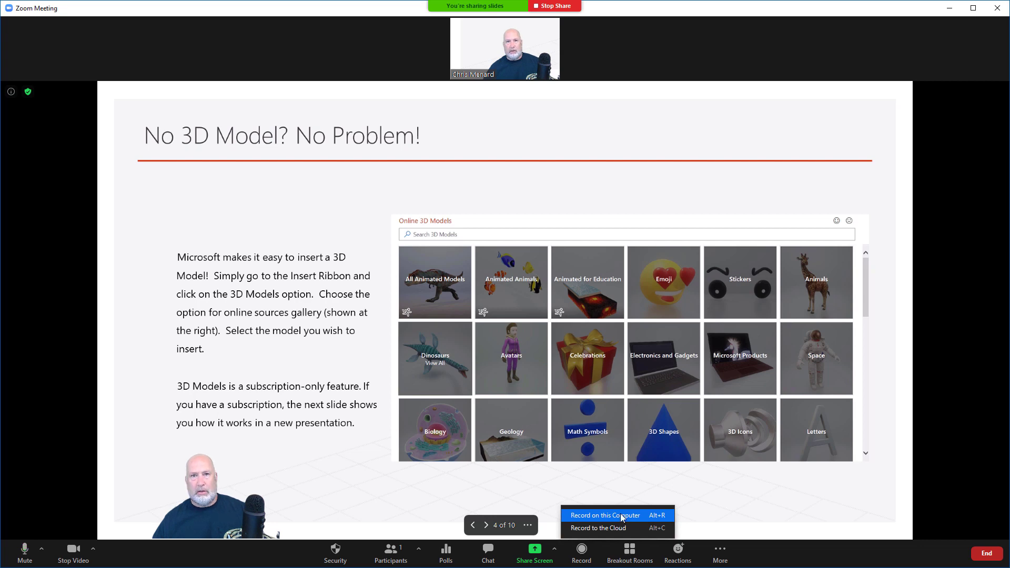
left_click(667, 211)
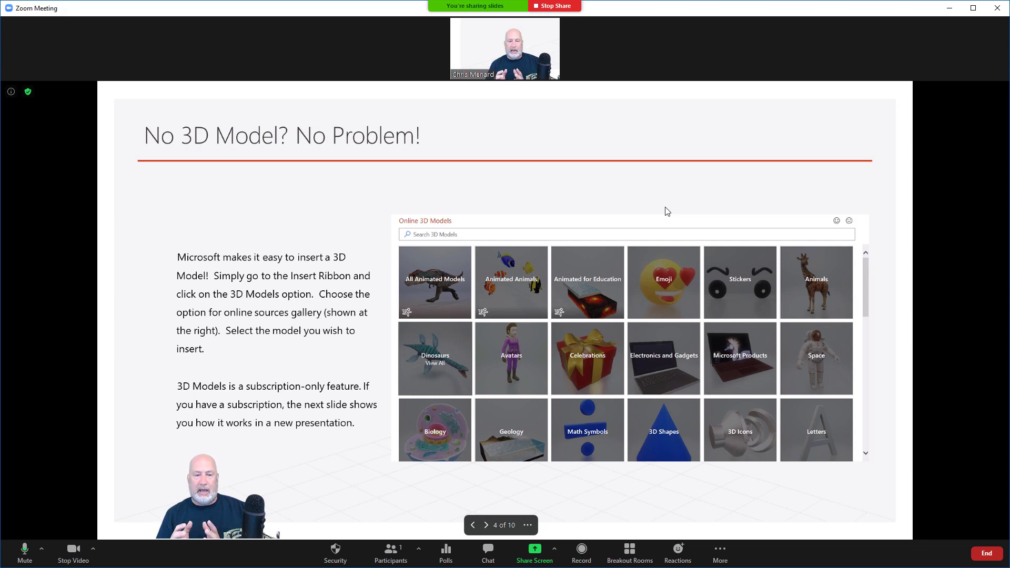
Enlarge the presenter video in the slide's lower-left corner until its frame reaches the edge of the 3D models gallery
left_click(209, 480)
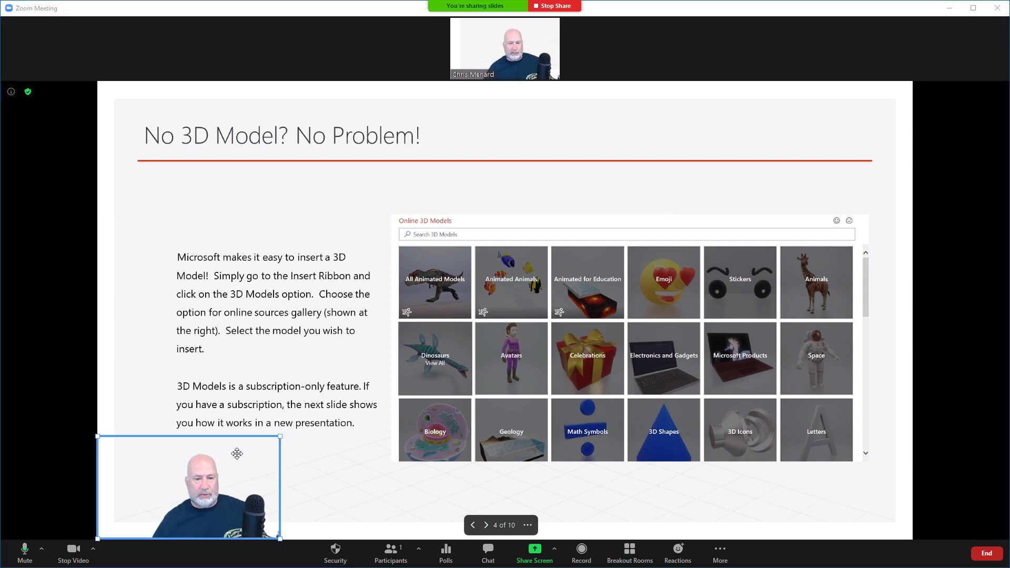
left_click_drag(280, 436, 366, 358)
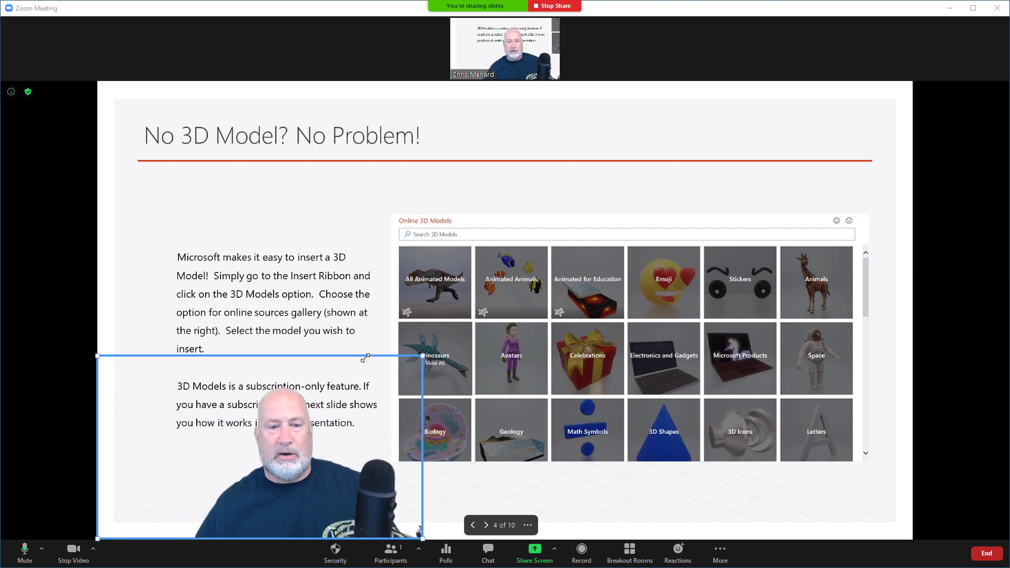
left_click(318, 342)
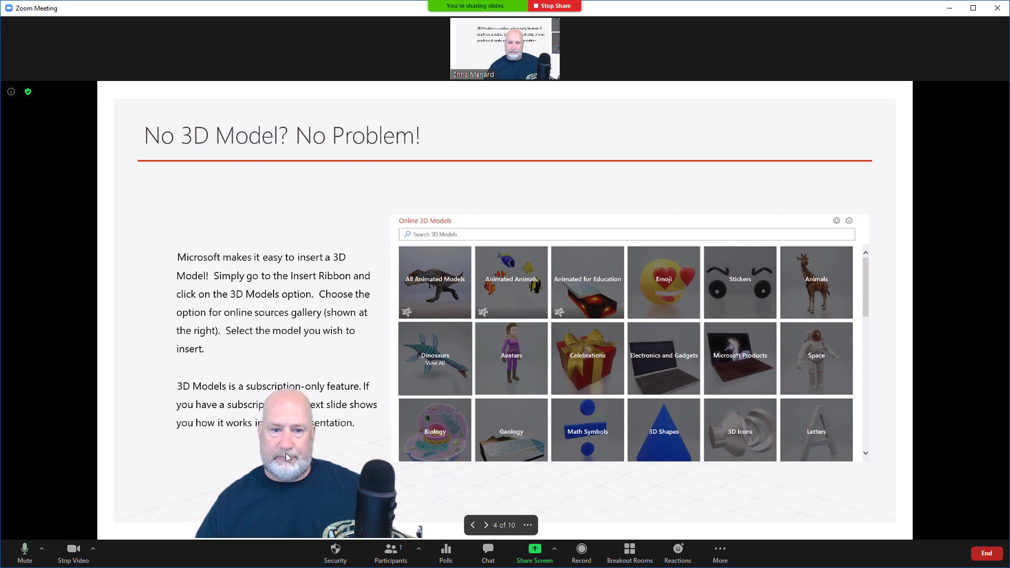
left_click(320, 427)
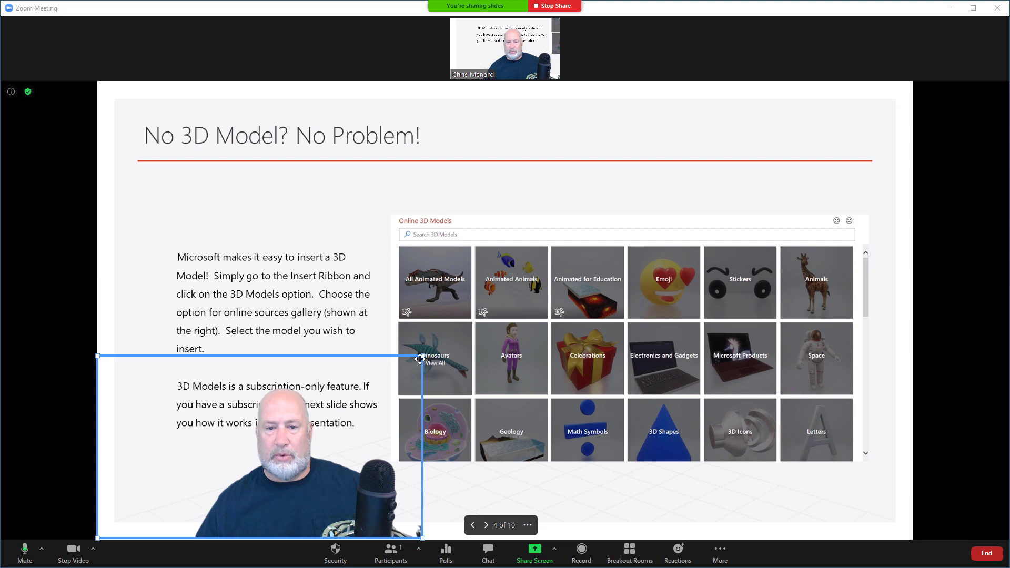
left_click(370, 322)
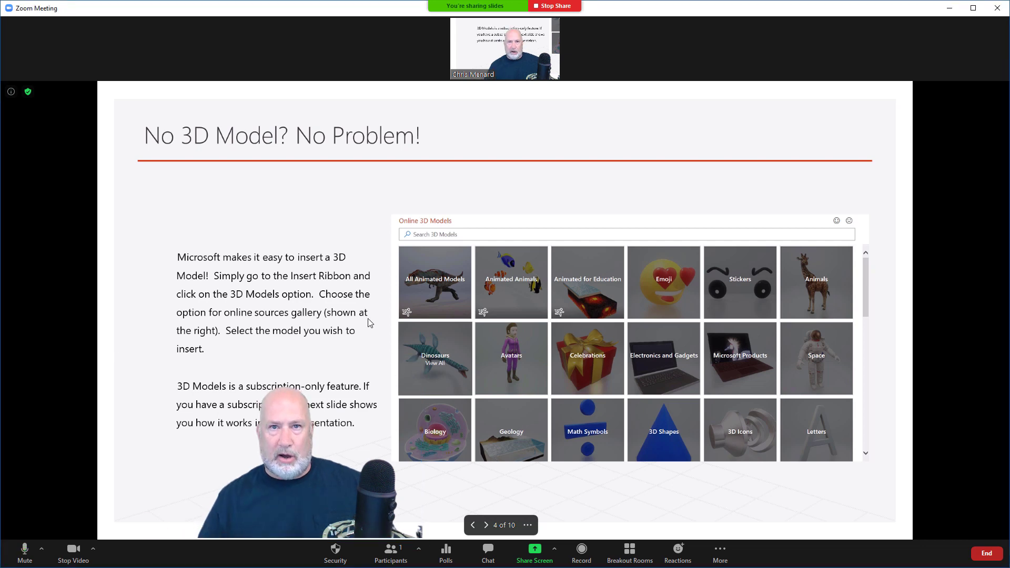